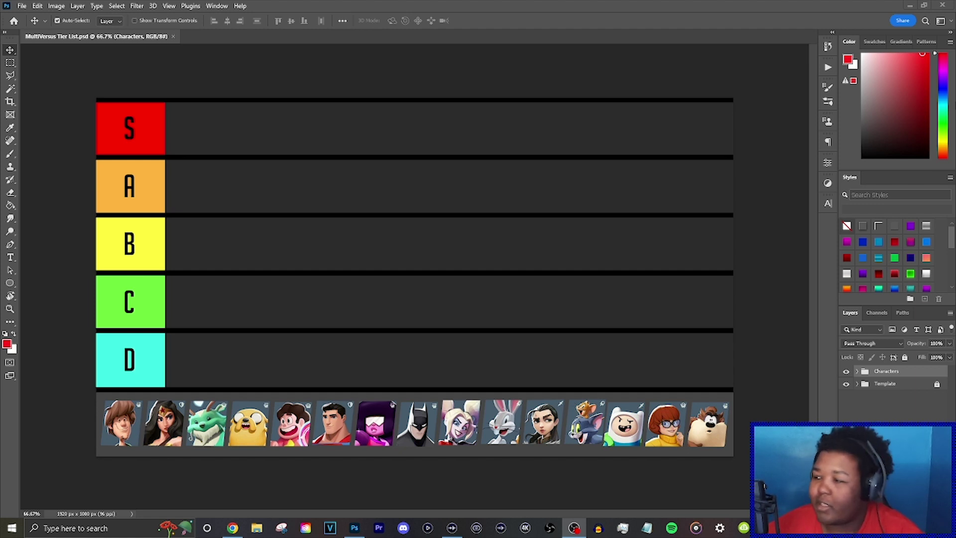
Select the Shaggy layer inside the Characters group and move the Shaggy portrait to the first spot in the A tier row
click(856, 372)
scroll(897, 393, down, 5)
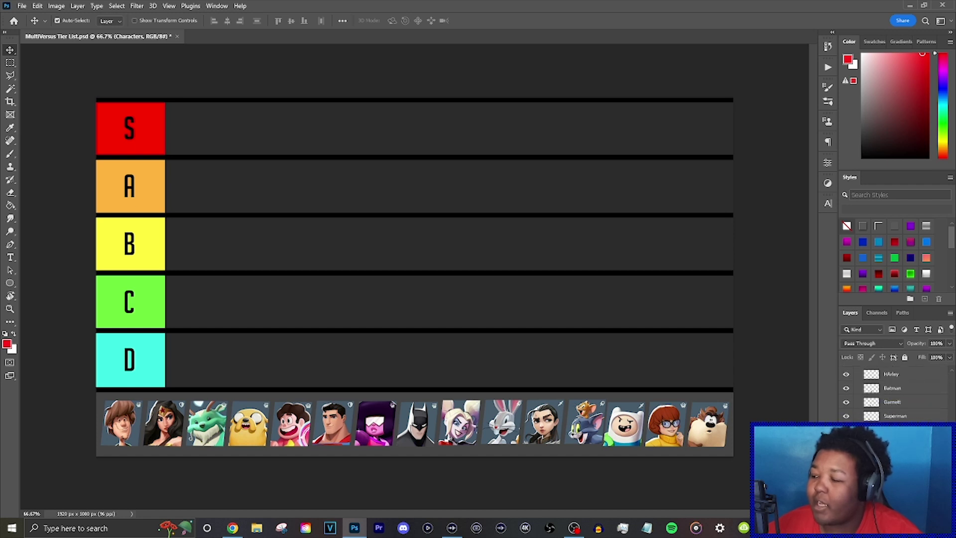
click(891, 485)
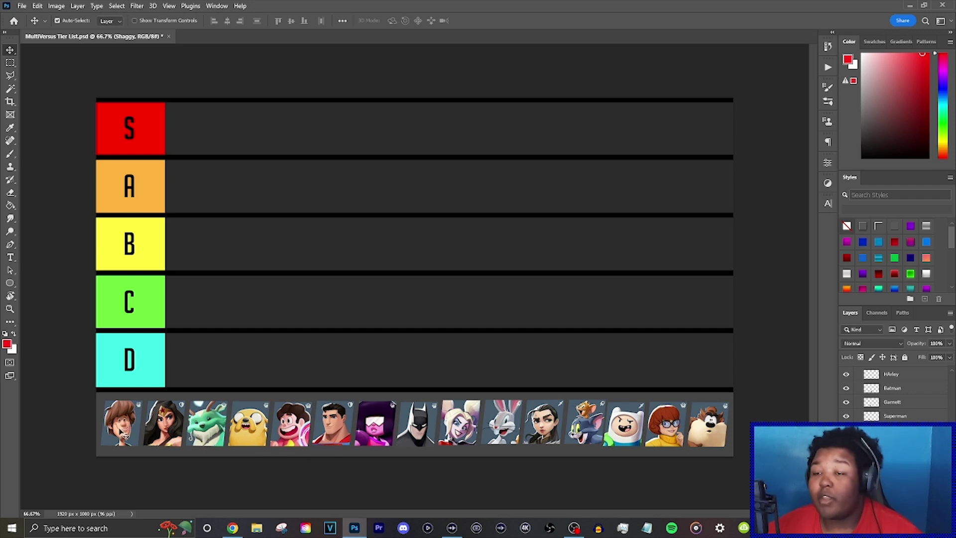
drag(118, 427, 197, 205)
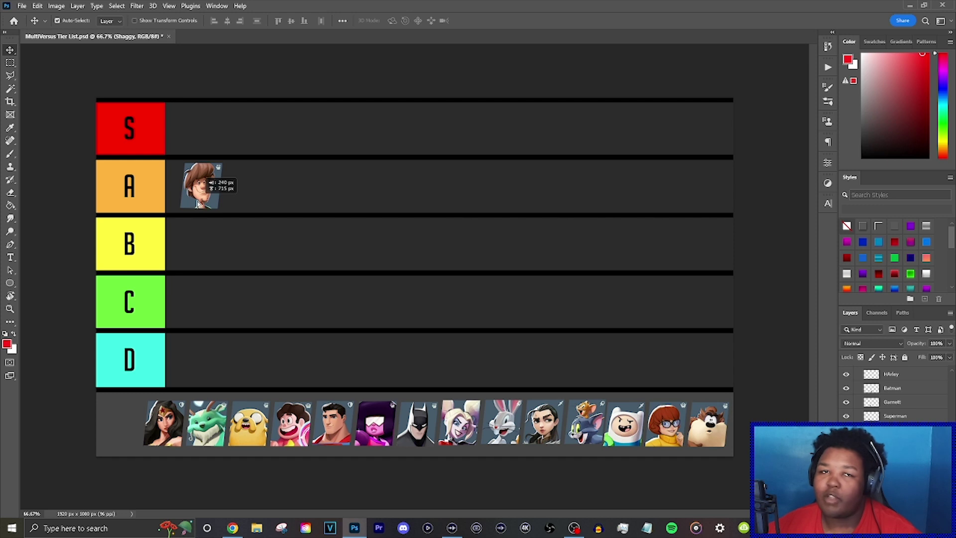
drag(197, 198, 190, 203)
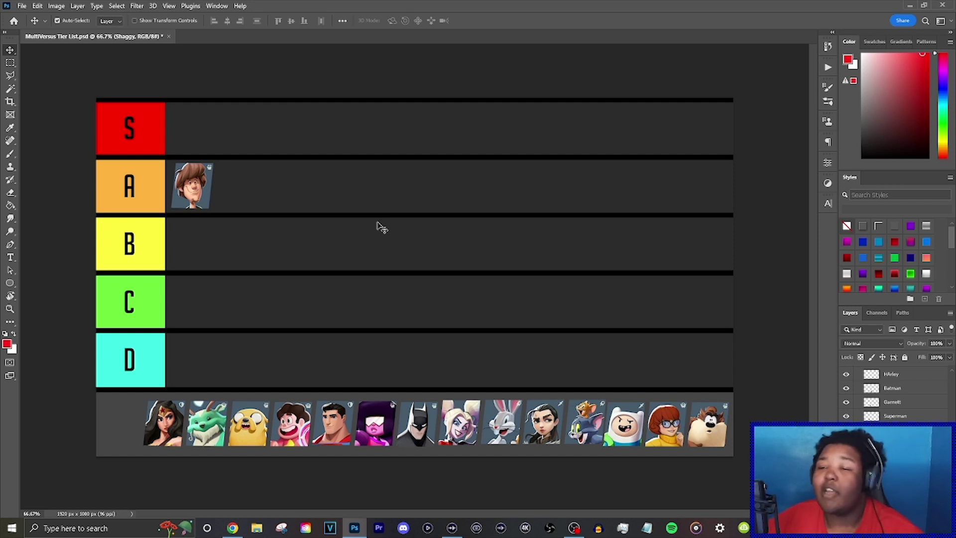
Move the Wonder Woman portrait to the first spot in the B tier row, aligned under Shaggy
drag(172, 433, 203, 247)
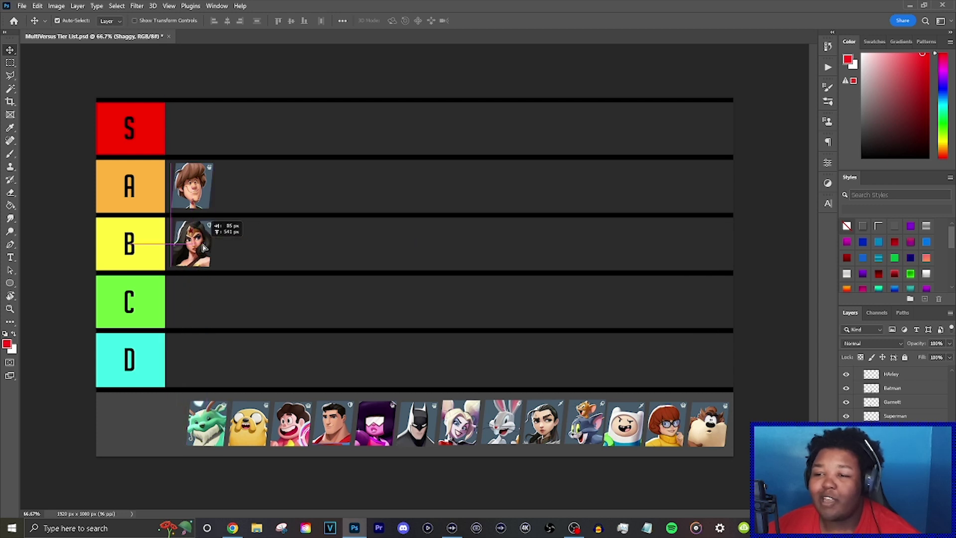
drag(204, 247, 203, 254)
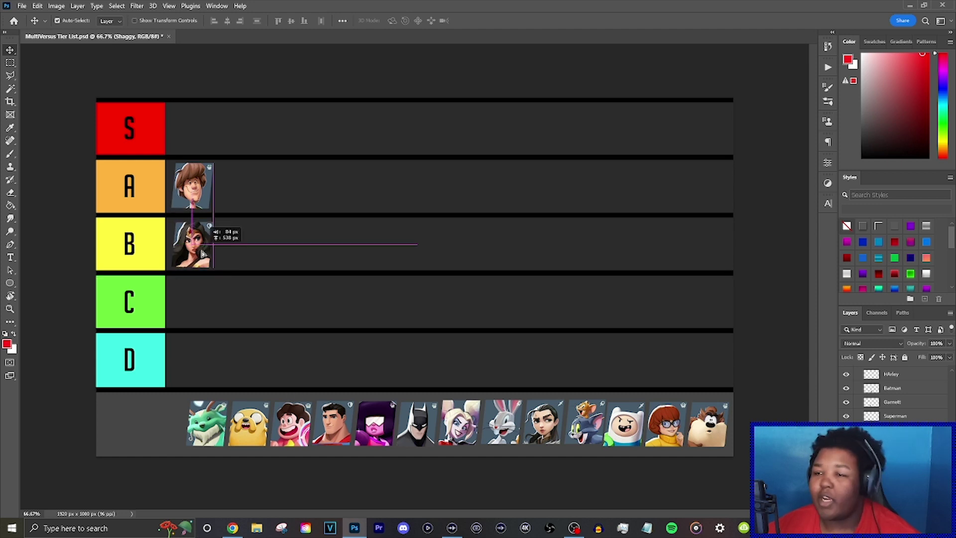
mouse_move(203, 254)
mouse_down()
mouse_move(234, 251)
mouse_move(204, 251)
mouse_up()
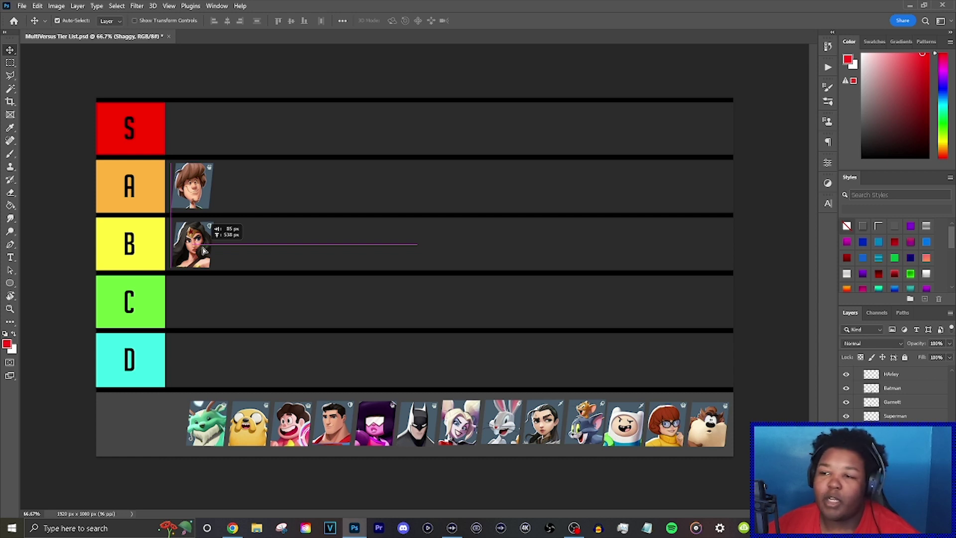
mouse_move(204, 250)
mouse_down()
mouse_move(242, 252)
mouse_move(204, 253)
mouse_up()
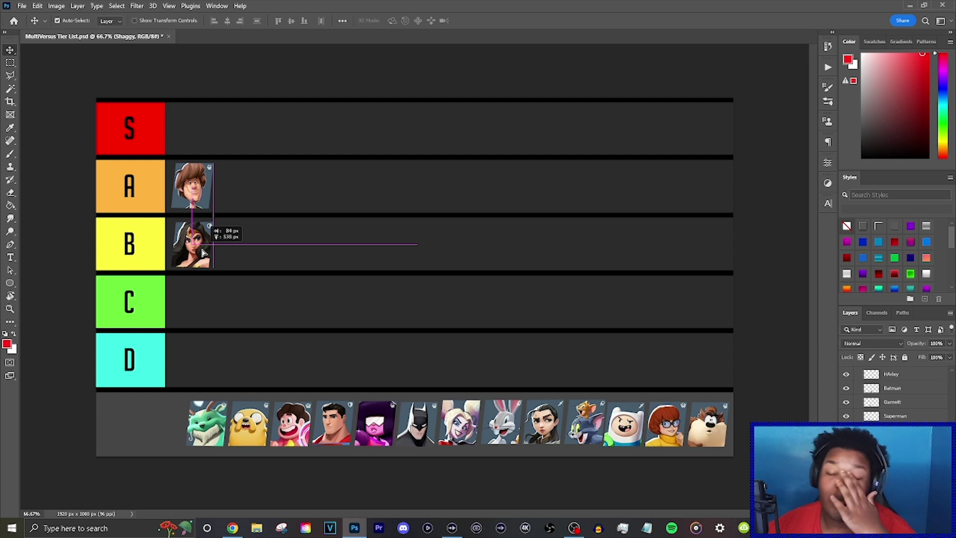
drag(204, 253, 204, 253)
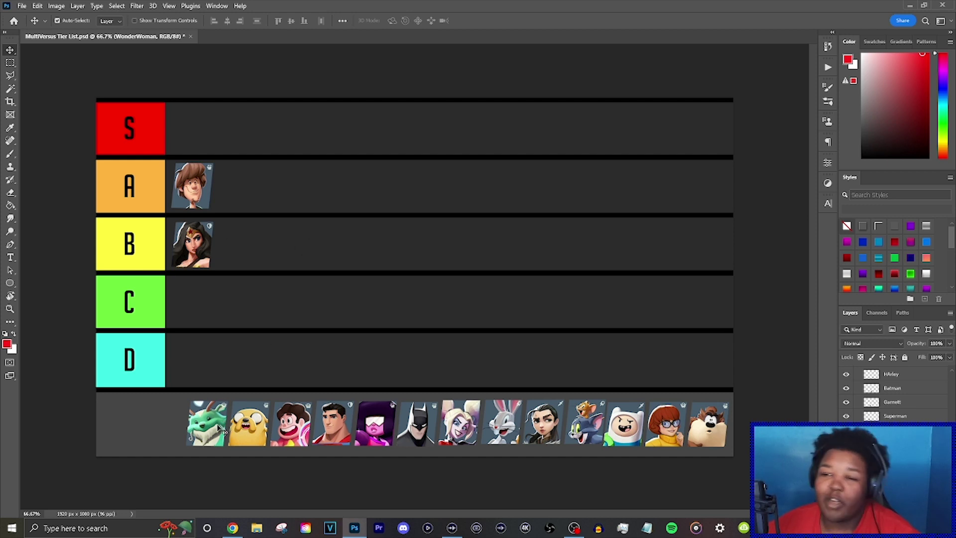
Place the Reindog portrait beside Shaggy in the A tier and the Jake portrait first in the S tier
drag(222, 430, 252, 249)
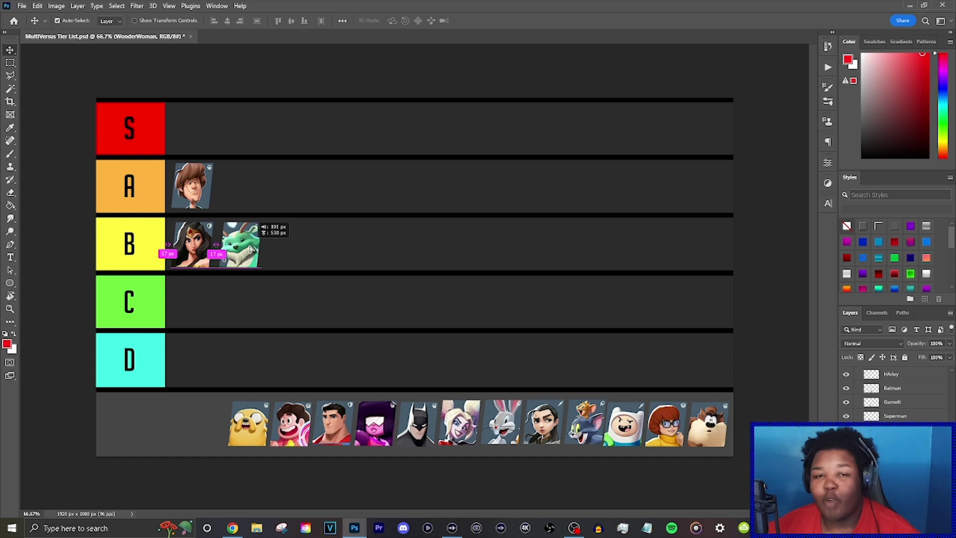
drag(251, 249, 253, 188)
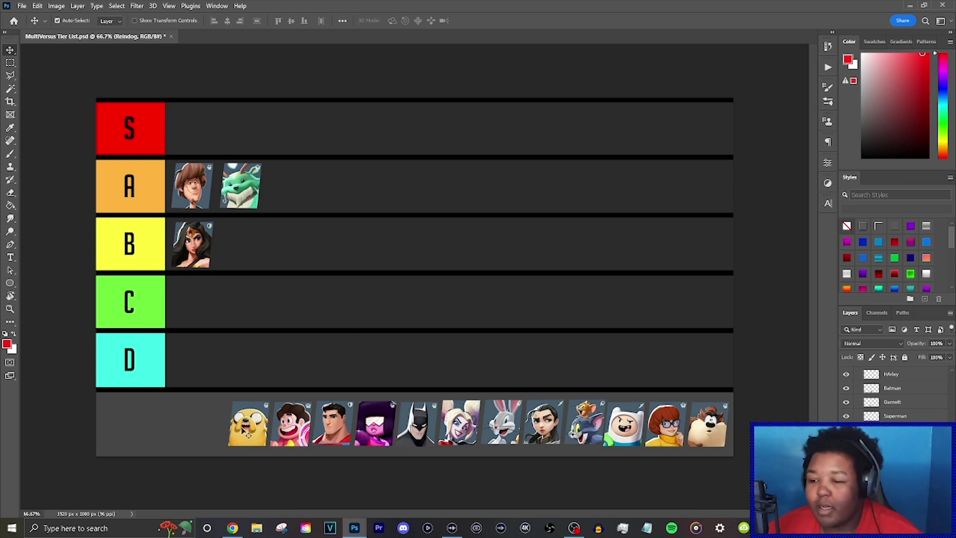
drag(246, 432, 185, 134)
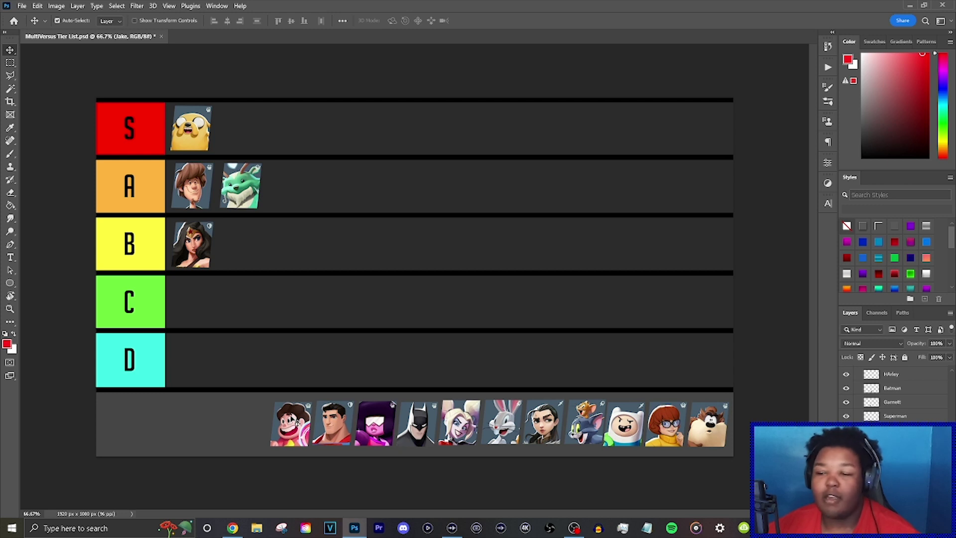
Try the Steven portrait after Reindog in the A tier, and settle it beside Wonder Woman in the B tier
drag(295, 421, 287, 198)
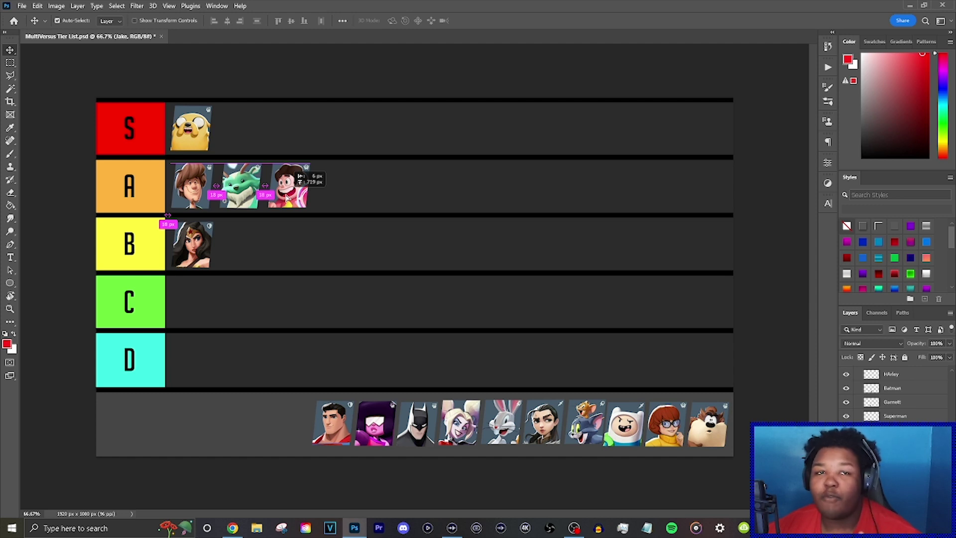
mouse_move(287, 198)
mouse_down()
mouse_move(295, 201)
mouse_move(285, 200)
mouse_up()
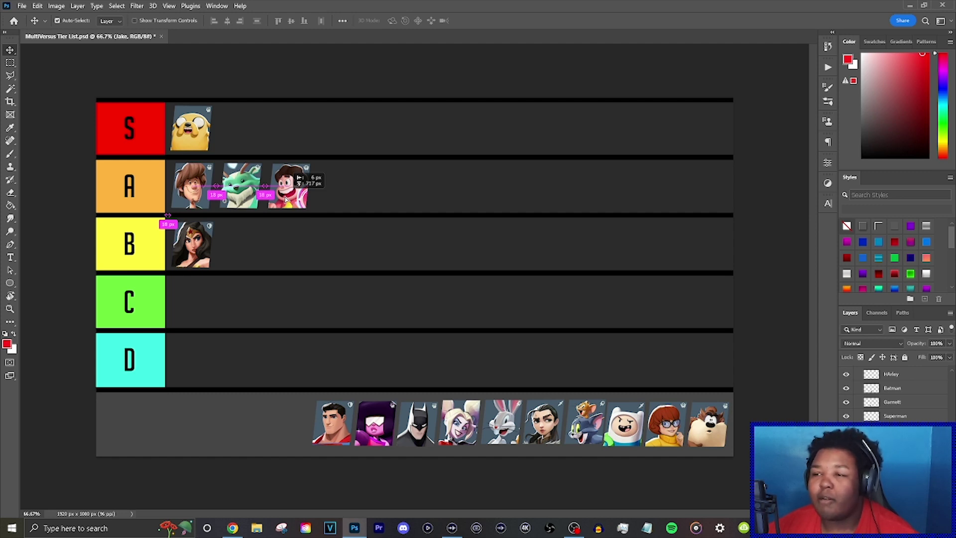
drag(286, 199, 287, 199)
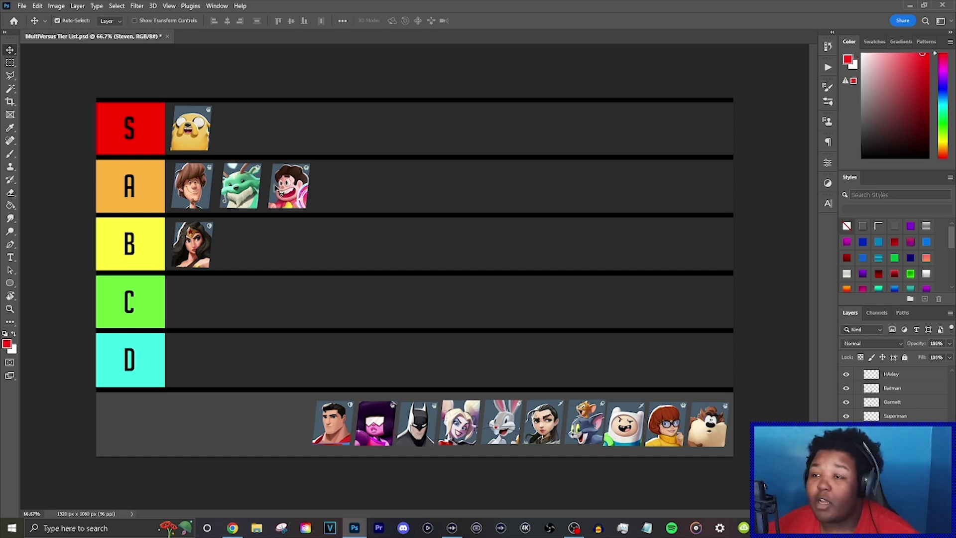
drag(292, 189, 242, 244)
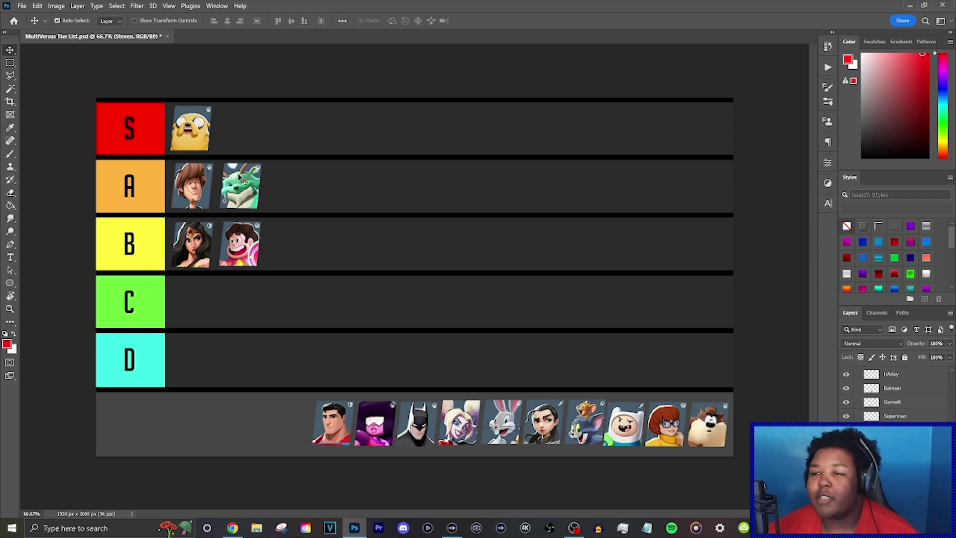
Place the Superman portrait beside Jake in the S tier and the Garnet portrait after Steven in the B tier
drag(342, 429, 201, 370)
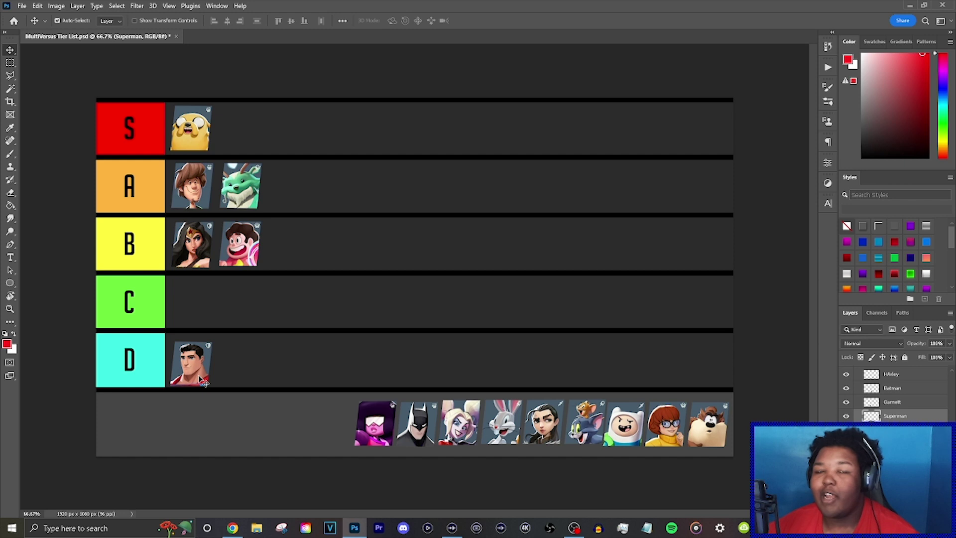
drag(203, 380, 250, 145)
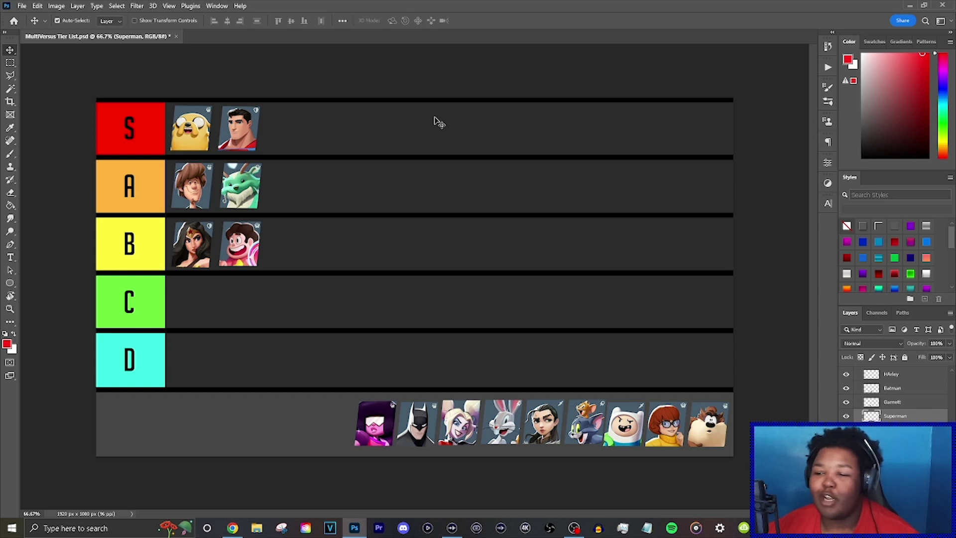
drag(380, 439, 300, 257)
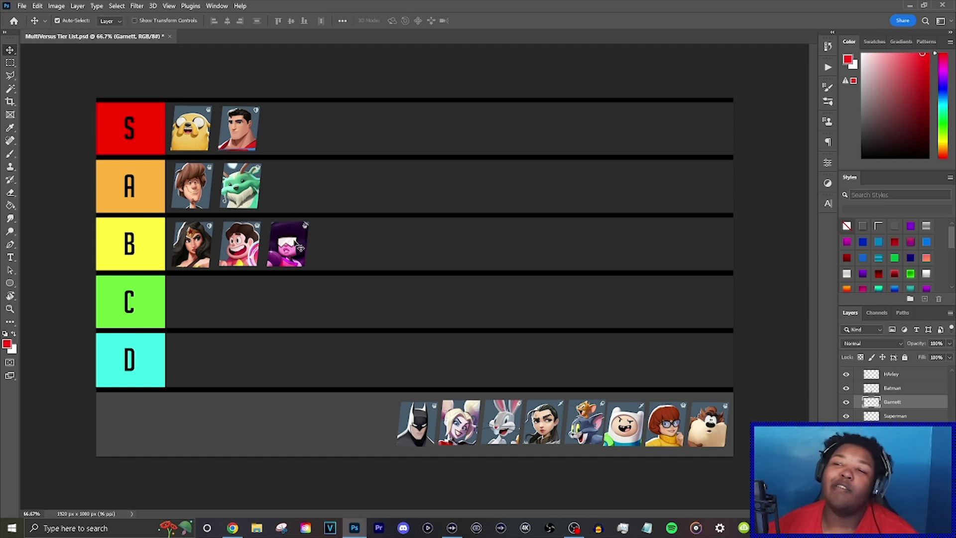
mouse_move(300, 247)
mouse_down()
mouse_move(310, 240)
mouse_move(296, 241)
mouse_up()
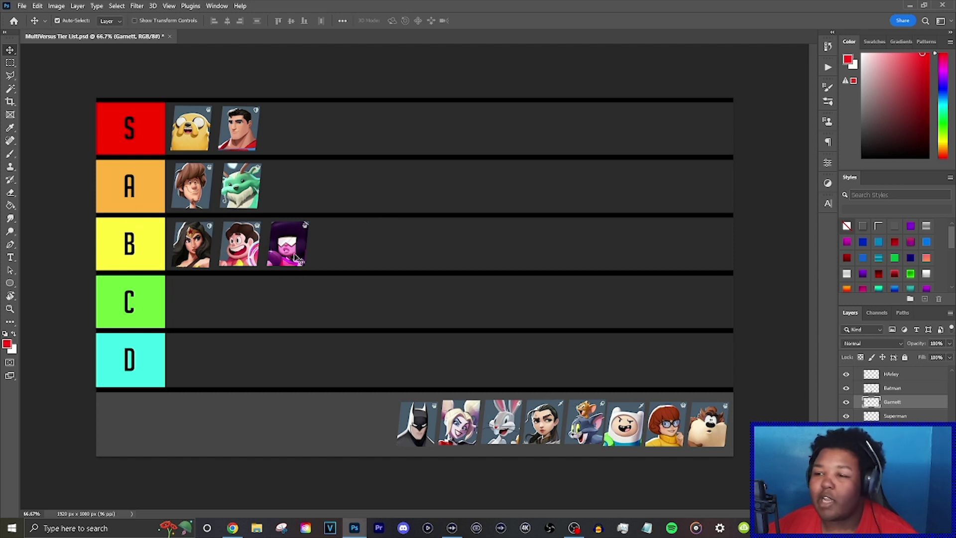
drag(296, 258, 296, 259)
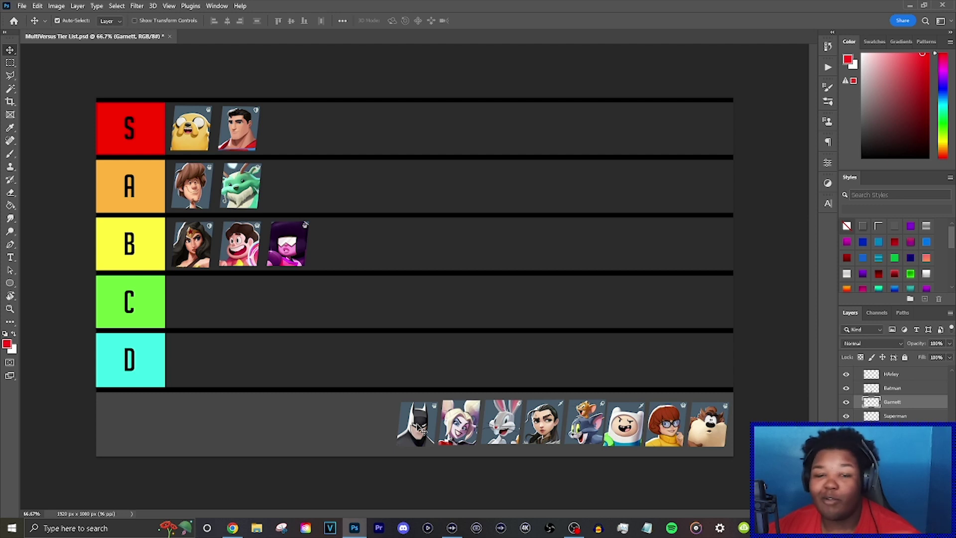
Try the Batman portrait in the S tier, and settle it in the first spot of the C tier row
drag(424, 431, 289, 132)
drag(289, 132, 289, 132)
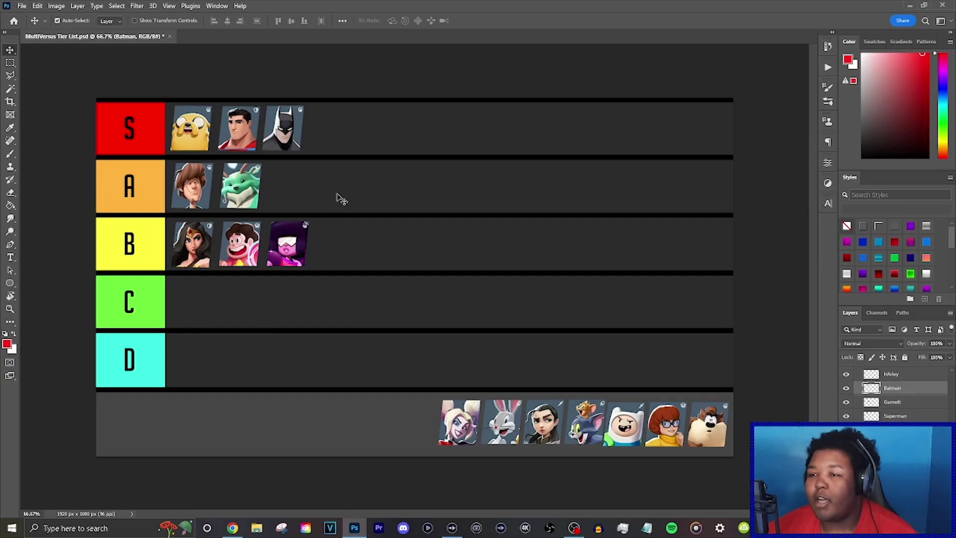
drag(297, 133, 197, 304)
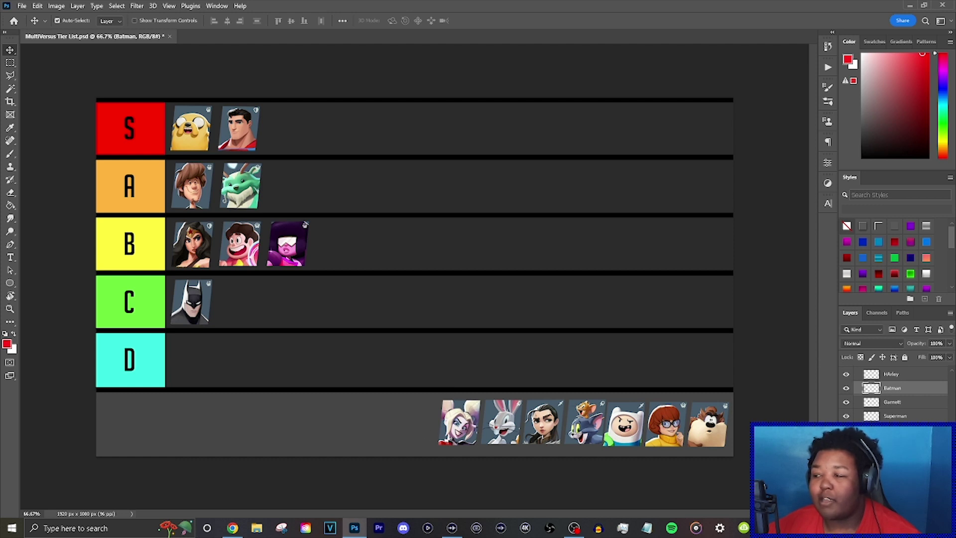
Add the Harley and Bugs portraits to the A tier row after Reindog
drag(471, 431, 289, 196)
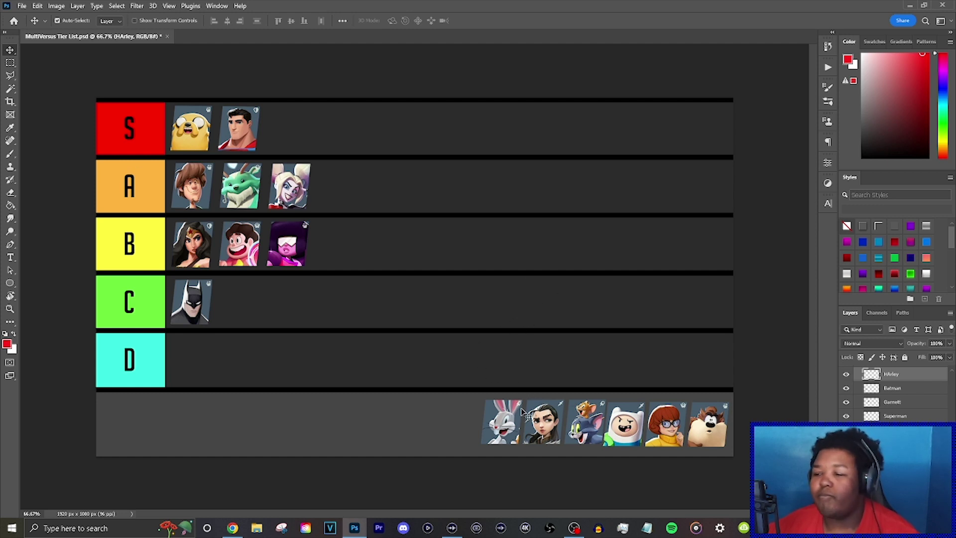
drag(503, 438, 326, 212)
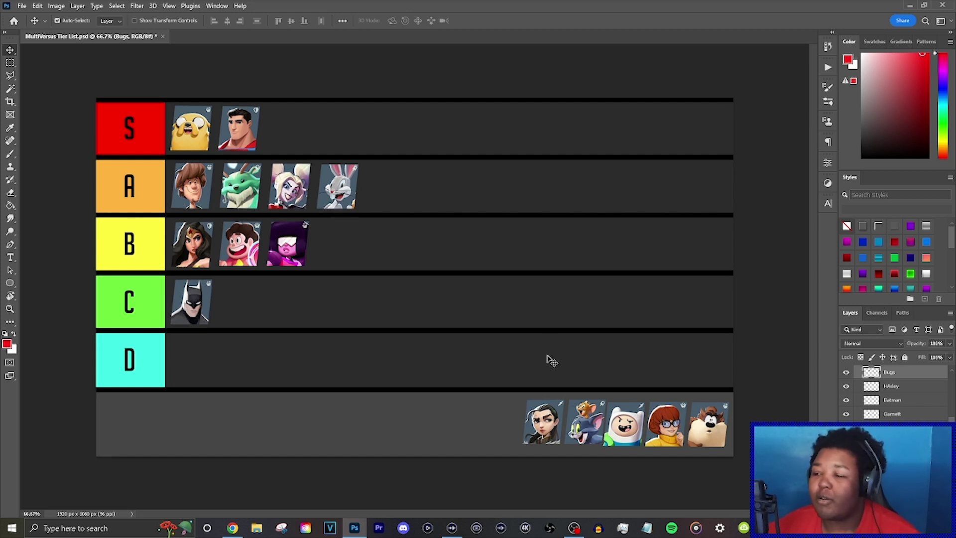
Move the Arya portrait into the A tier row, spaced evenly after Bugs
drag(544, 447, 415, 194)
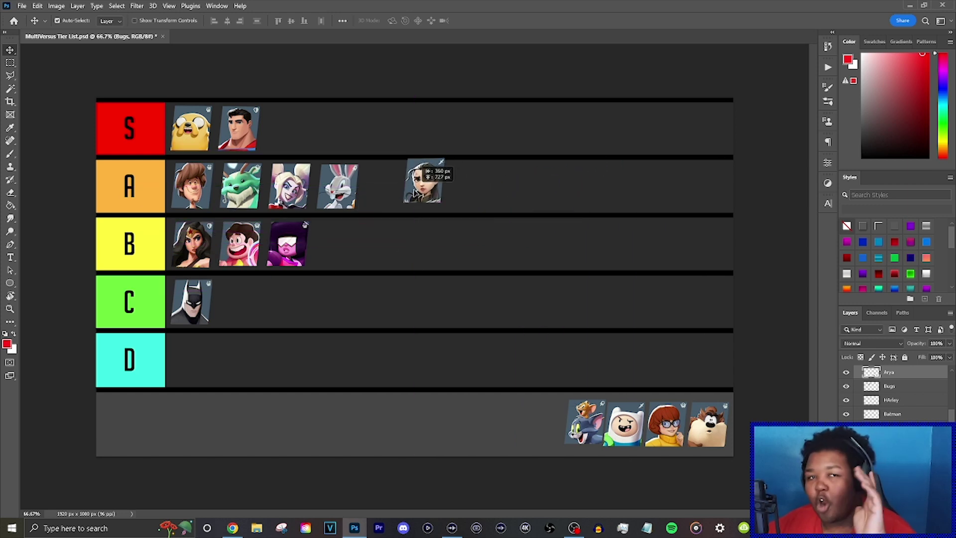
drag(415, 194, 379, 199)
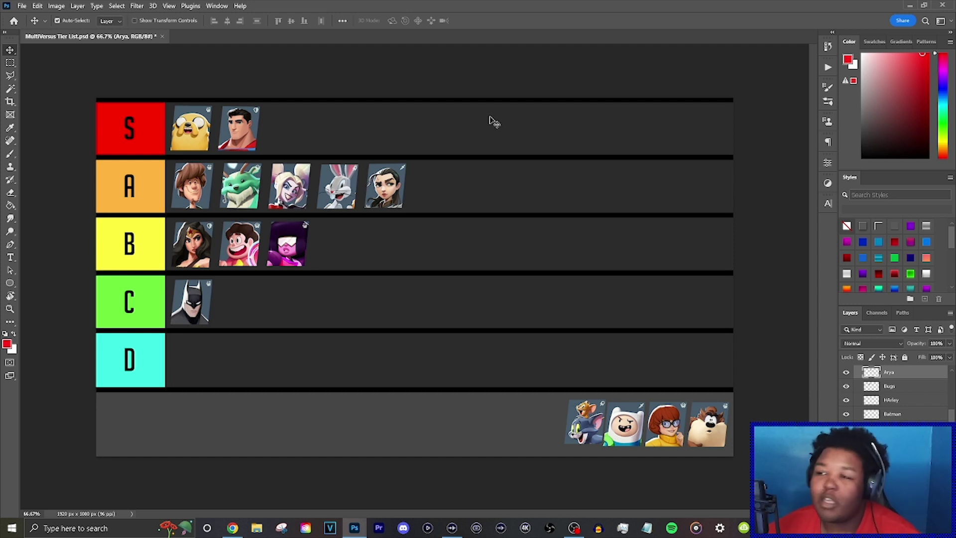
mouse_move(387, 191)
mouse_down()
mouse_move(408, 191)
mouse_move(387, 192)
mouse_up()
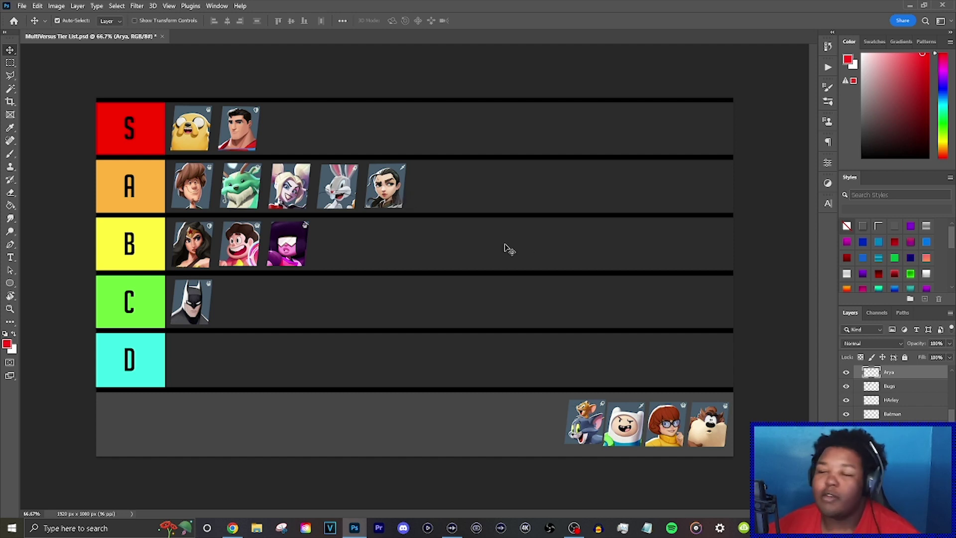
Place the Tom and Jerry portrait after Garnet in the B tier and the Finn portrait after Superman in the S tier
drag(595, 432, 342, 255)
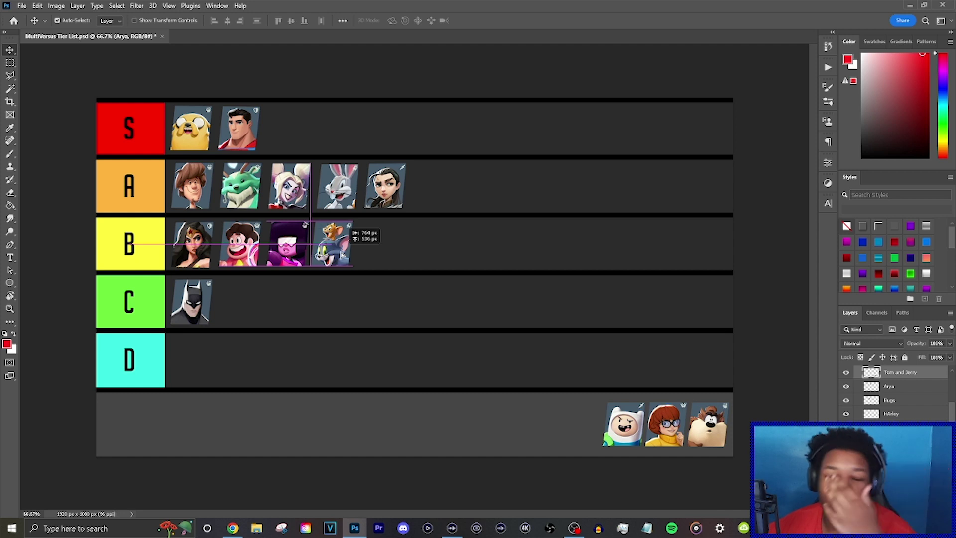
mouse_move(343, 255)
mouse_down()
mouse_move(358, 255)
mouse_move(346, 256)
mouse_up()
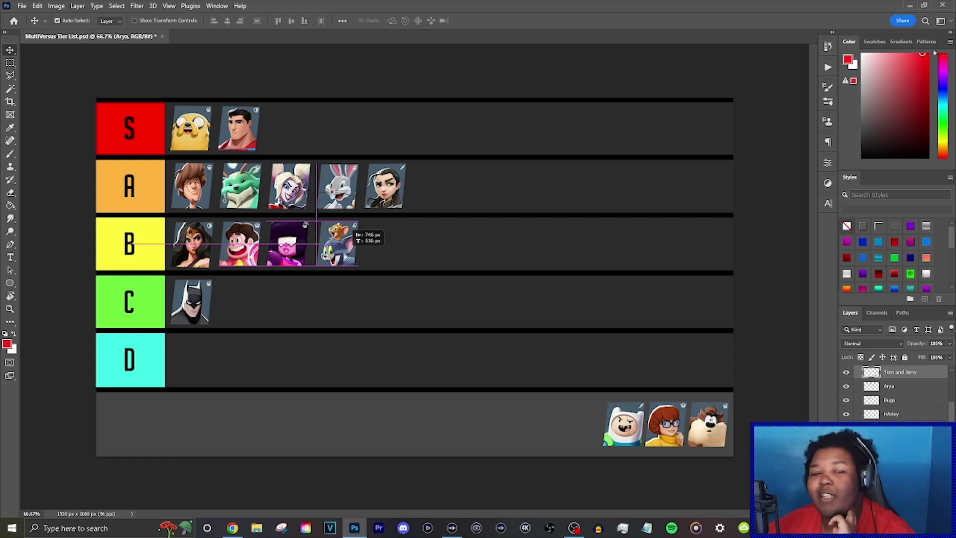
mouse_move(345, 256)
mouse_down()
mouse_move(334, 259)
mouse_move(345, 255)
mouse_up()
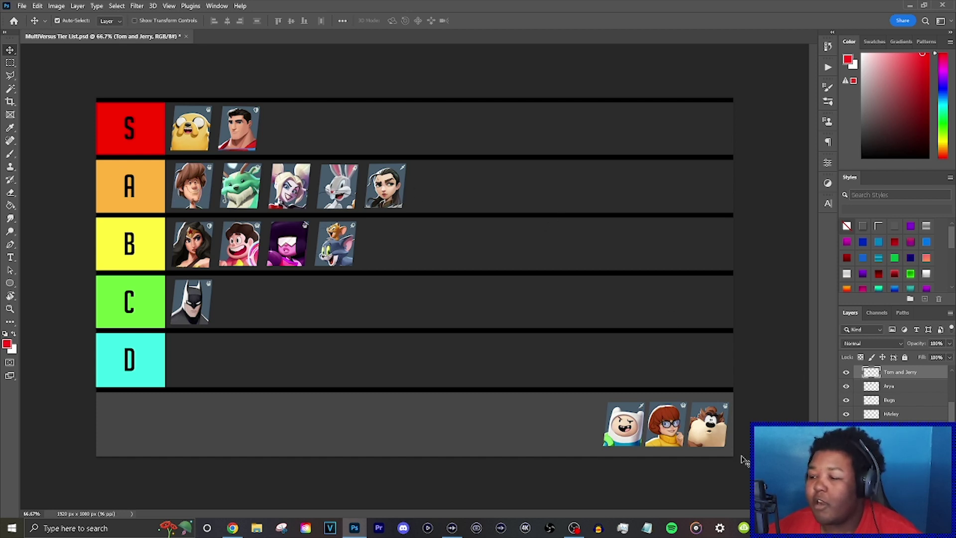
drag(616, 446, 280, 315)
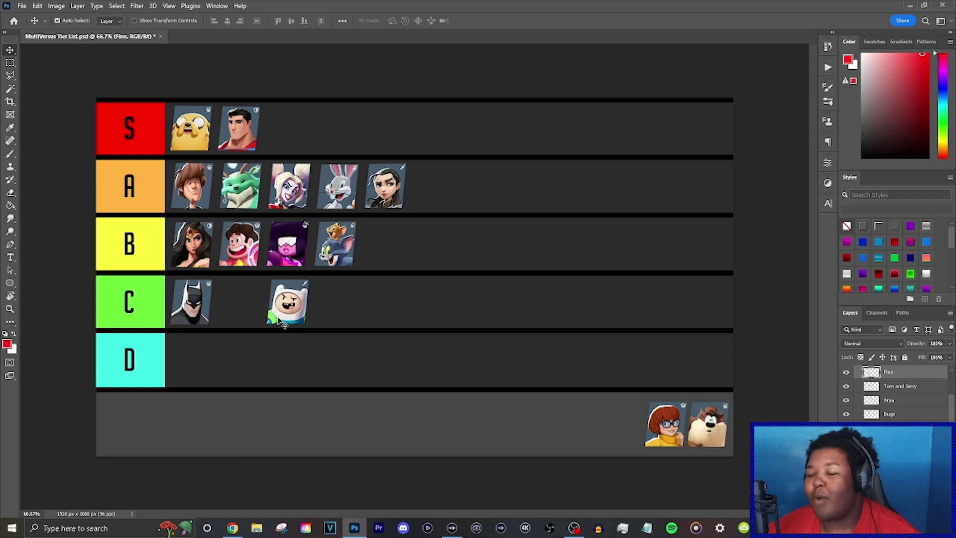
drag(285, 323, 276, 146)
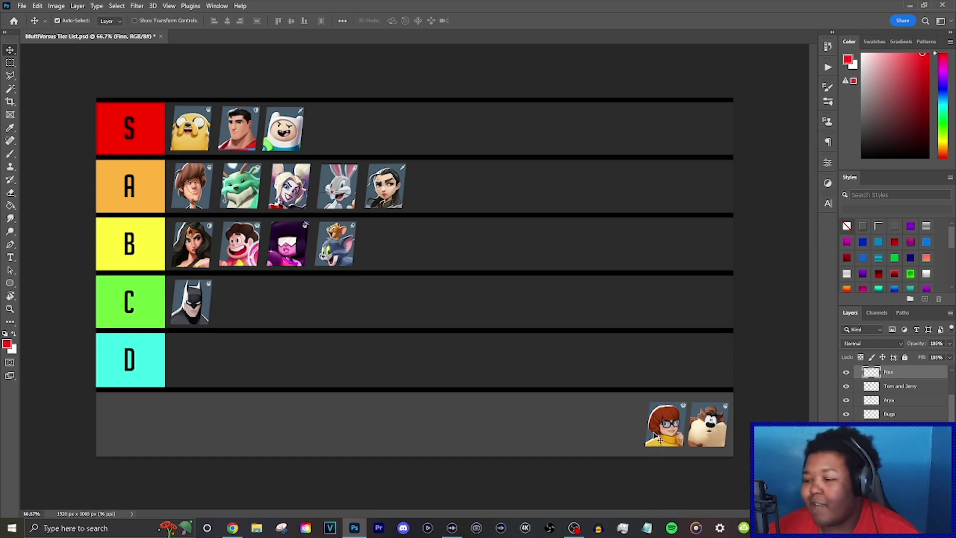
Place the Velma portrait after Arya in the A tier and the Taz portrait after Finn in the S tier
drag(658, 438, 405, 252)
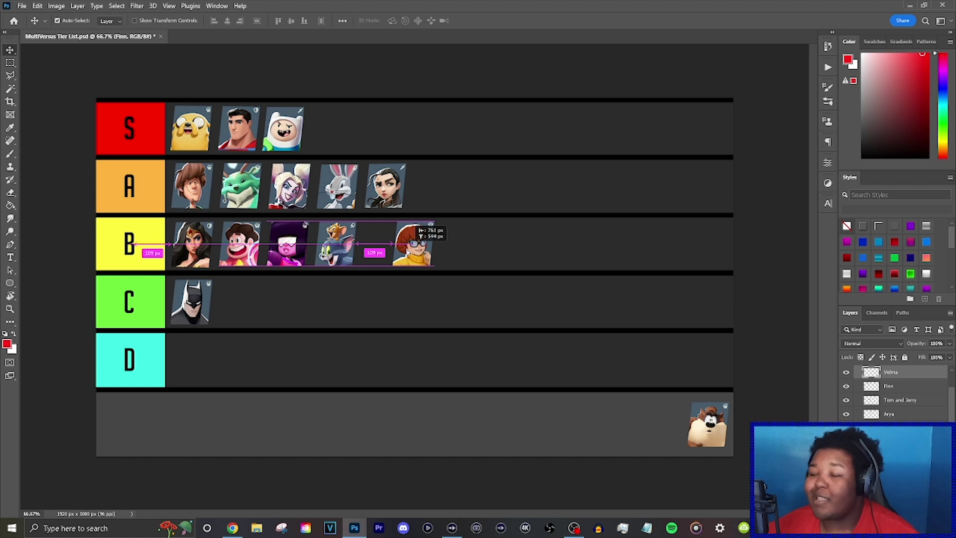
drag(407, 253, 406, 253)
drag(432, 220, 438, 186)
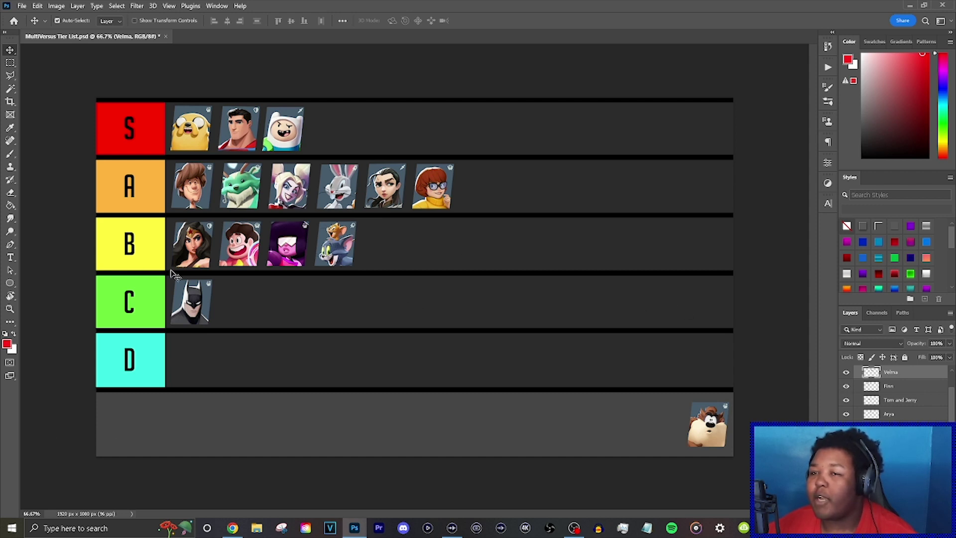
drag(704, 441, 330, 149)
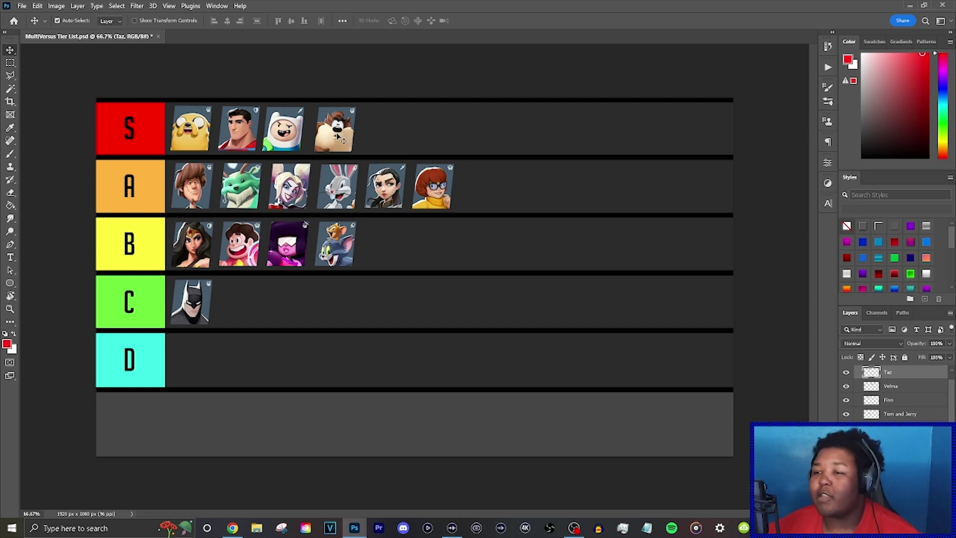
drag(338, 136, 331, 134)
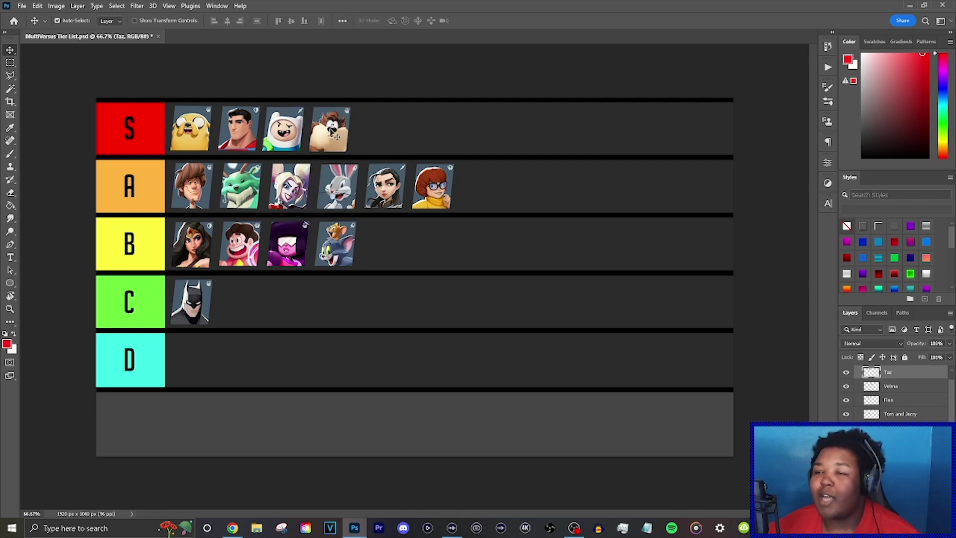